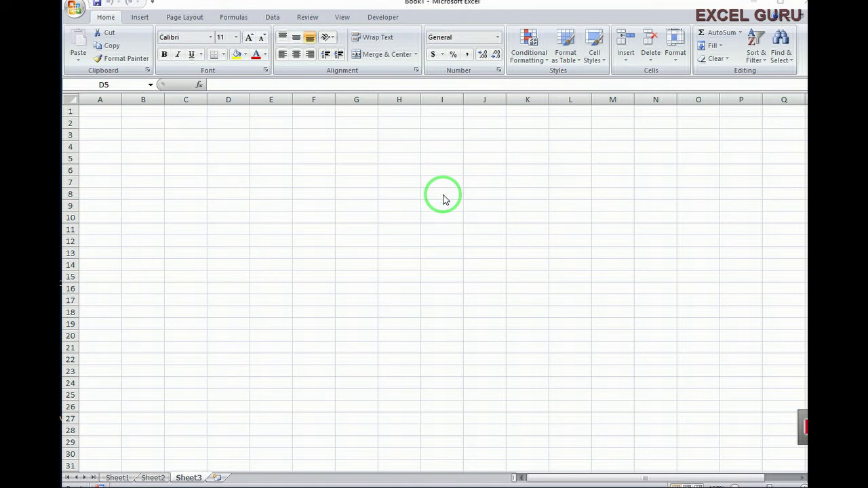
Open the Office menu to see its file commands and Recent Documents list
{"action": "left_click", "coordinate": [76, 12]}
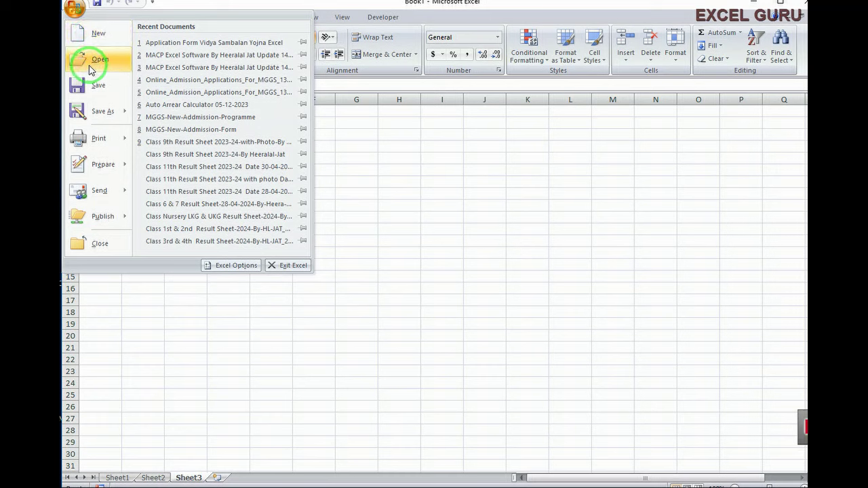
{"action": "left_click", "coordinate": [94, 64]}
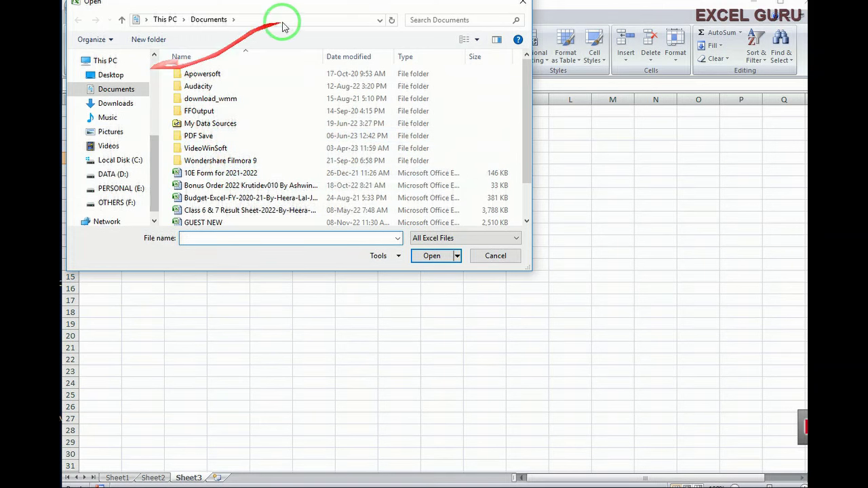
{"action": "left_click", "coordinate": [522, 4]}
{"action": "left_click", "coordinate": [73, 7]}
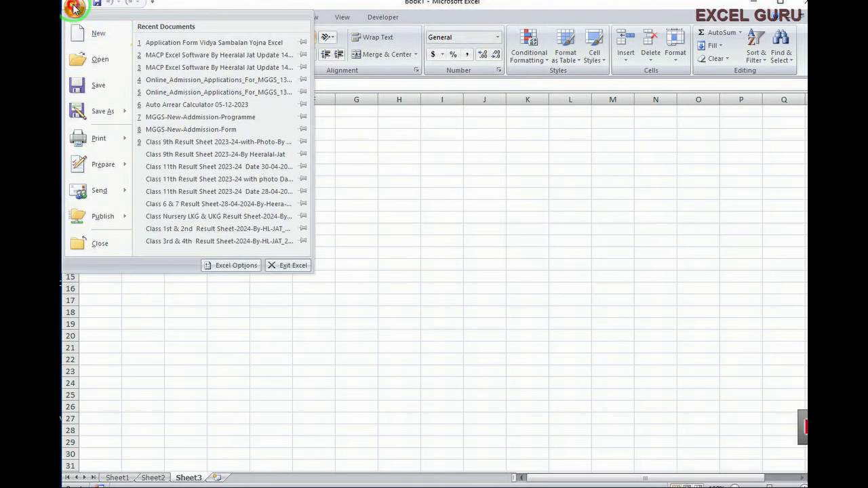
Show the Print submenu with Print, Quick Print and Print Preview
{"action": "left_click", "coordinate": [74, 59]}
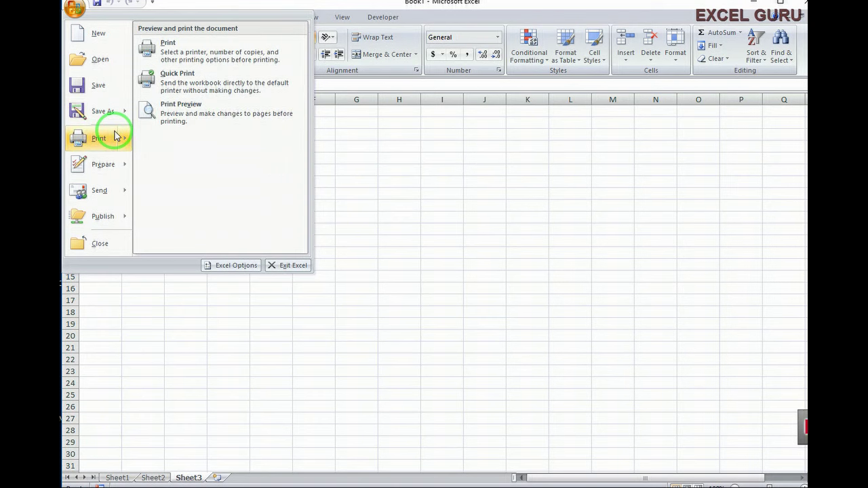
{"action": "mouse_move", "coordinate": [99, 139]}
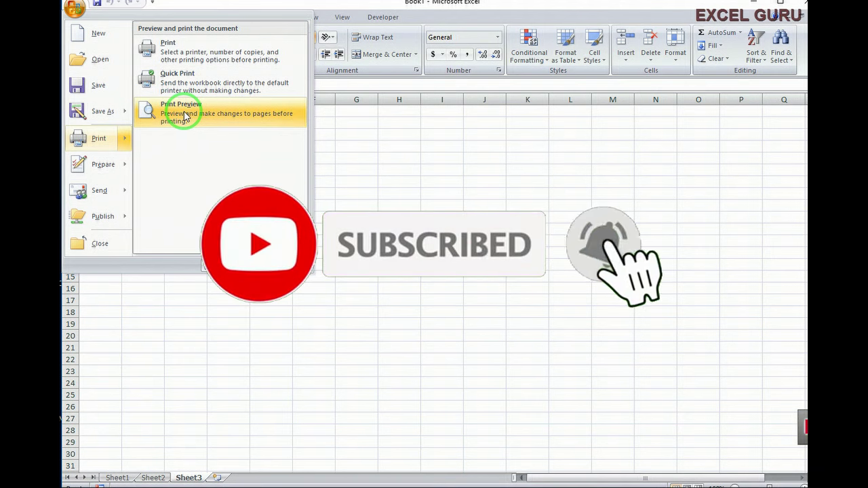
{"action": "left_click", "coordinate": [95, 170]}
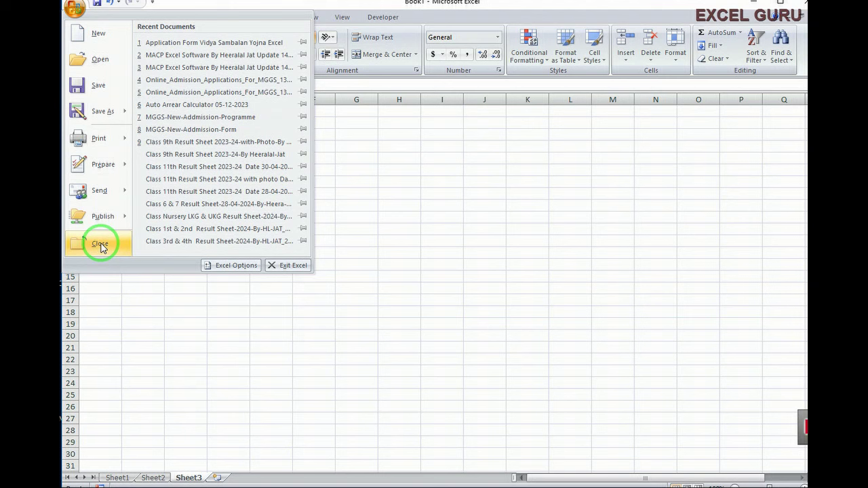
{"action": "left_click", "coordinate": [101, 246]}
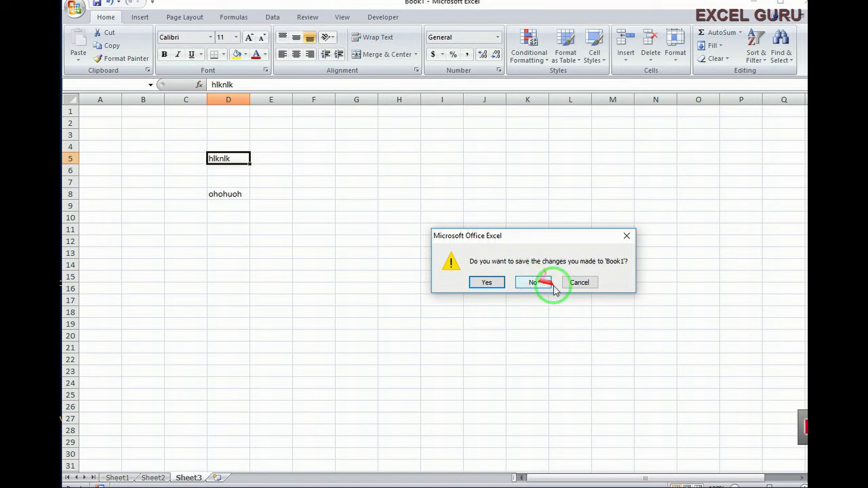
{"action": "left_click", "coordinate": [576, 281]}
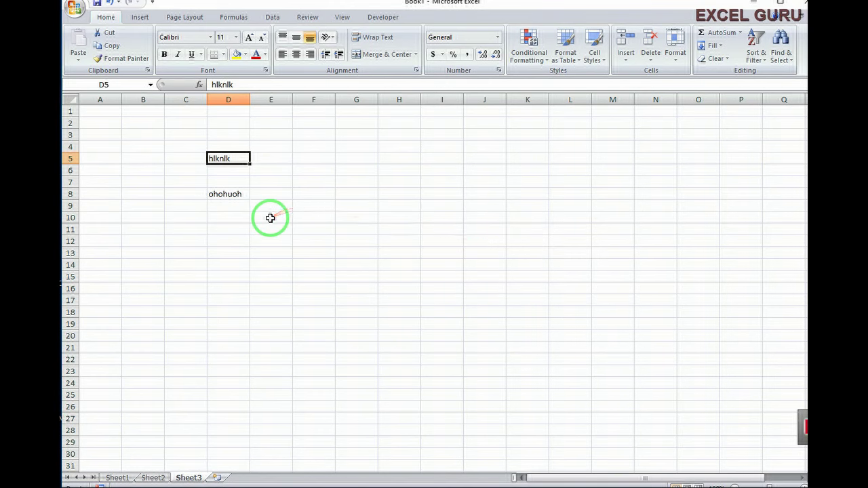
{"action": "left_click", "coordinate": [73, 13]}
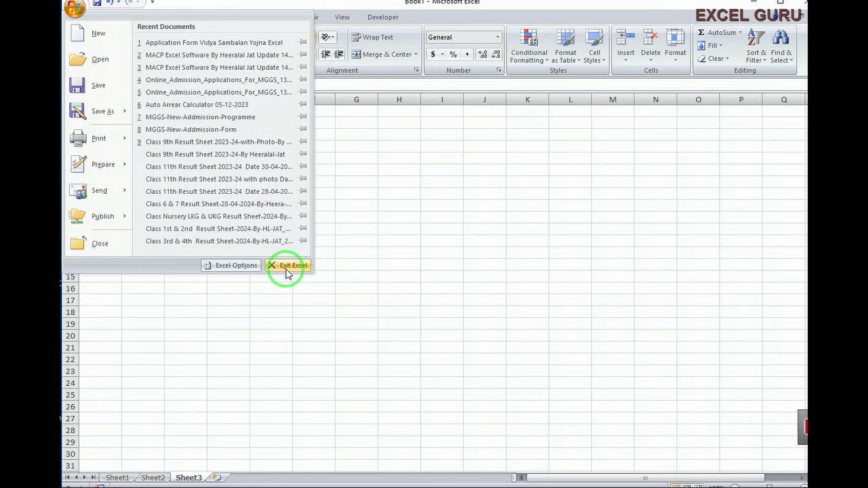
{"action": "left_click", "coordinate": [220, 268]}
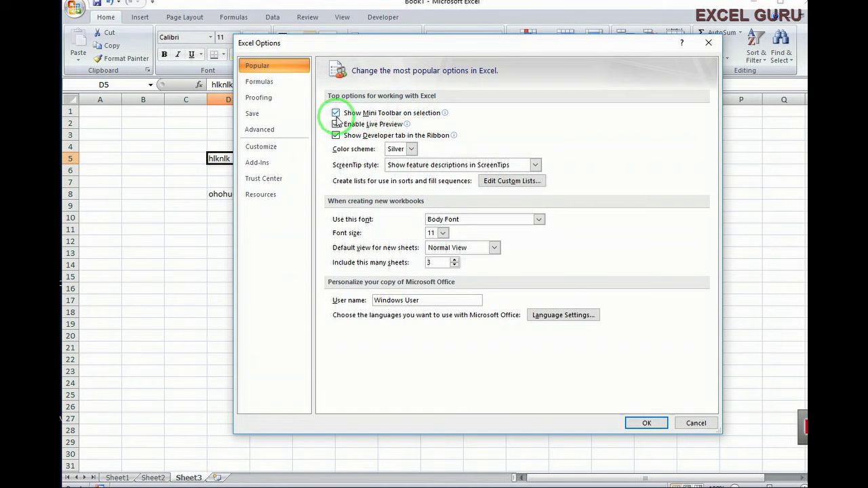
{"action": "mouse_move", "coordinate": [454, 135]}
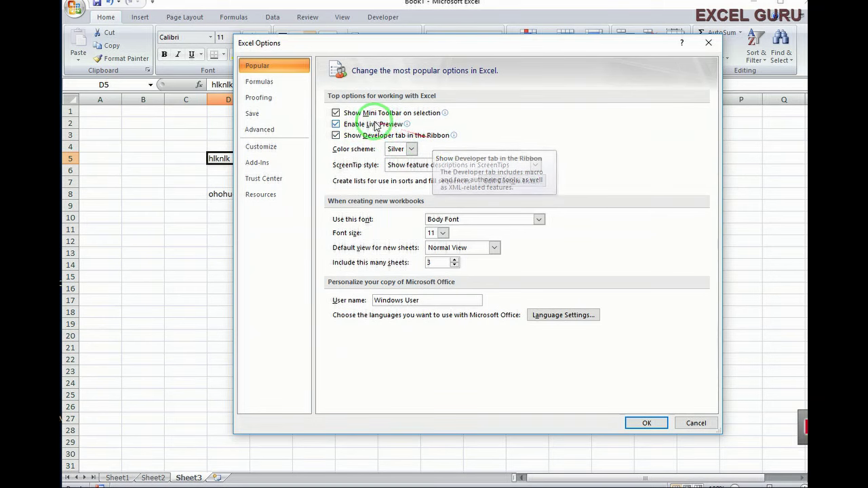
{"action": "left_click_drag", "start_coordinate": [391, 46], "coordinate": [369, 121]}
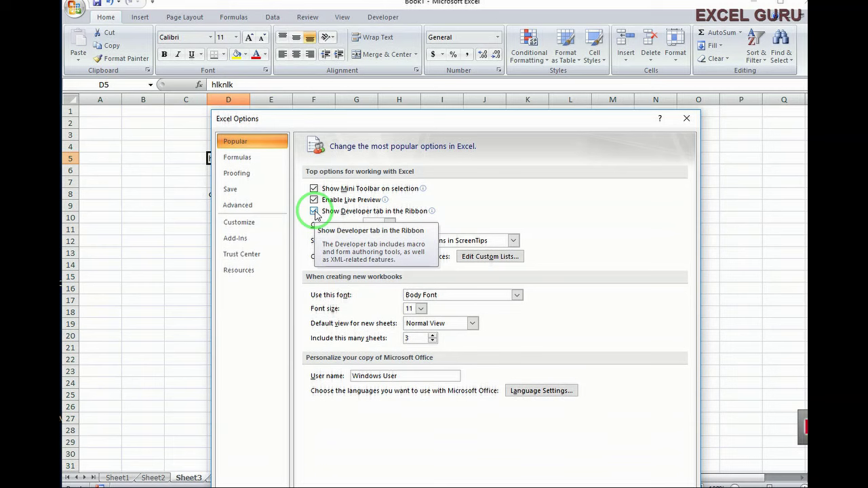
Turn off 'Show Developer tab in the Ribbon' and apply with OK
{"action": "left_click", "coordinate": [314, 213]}
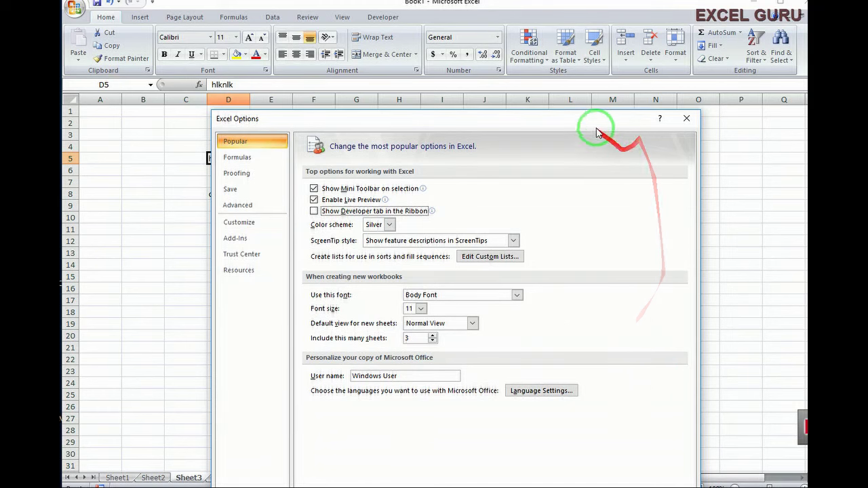
{"action": "left_click_drag", "start_coordinate": [591, 121], "coordinate": [585, 53]}
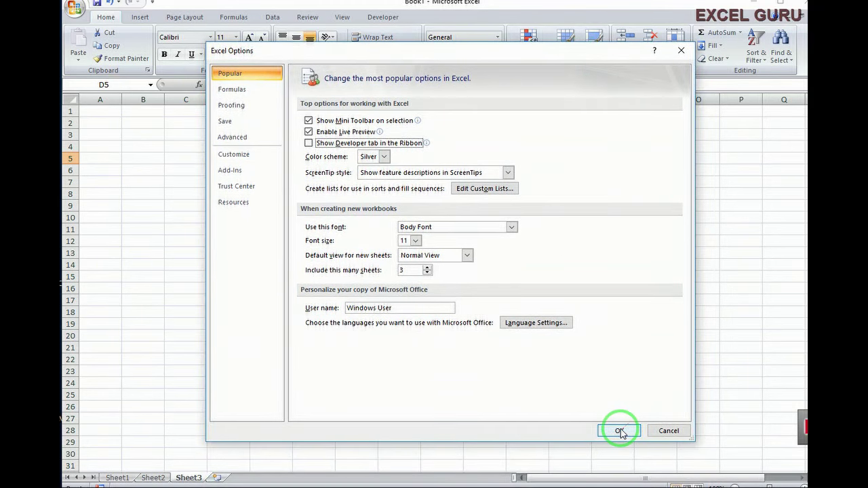
{"action": "left_click", "coordinate": [620, 431]}
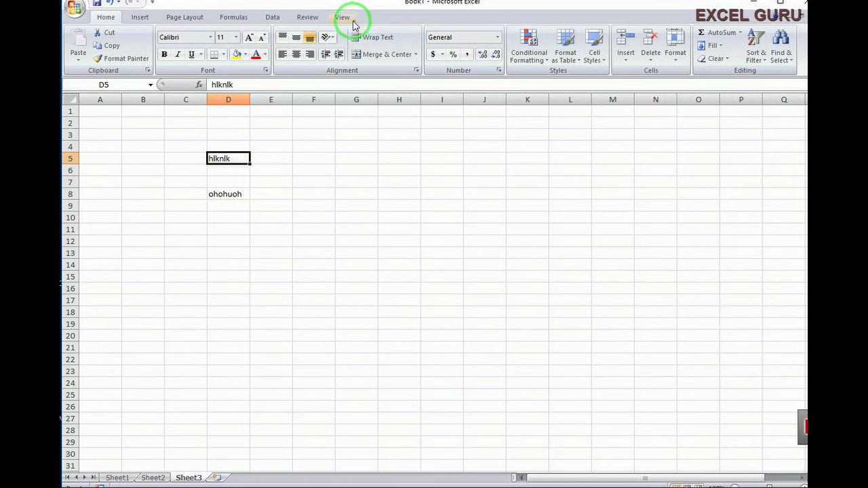
In Excel Options, re-enable 'Show Developer tab in the Ribbon' and confirm with OK
{"action": "left_click", "coordinate": [76, 9]}
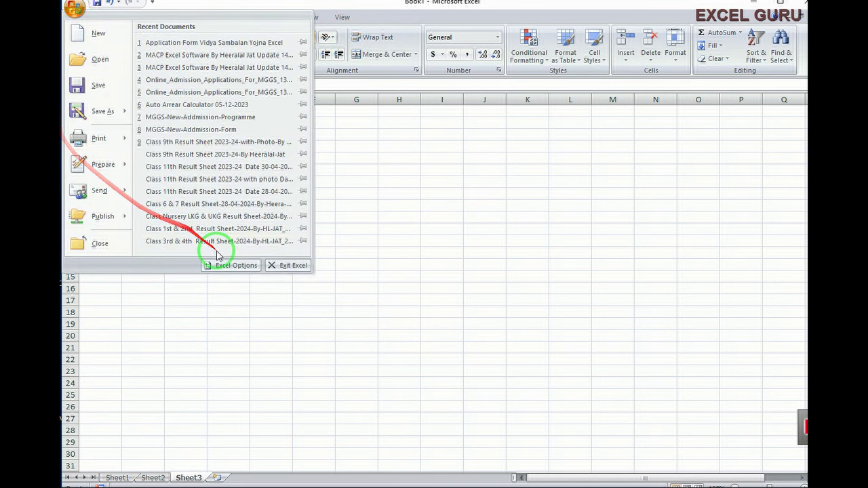
{"action": "left_click", "coordinate": [231, 268]}
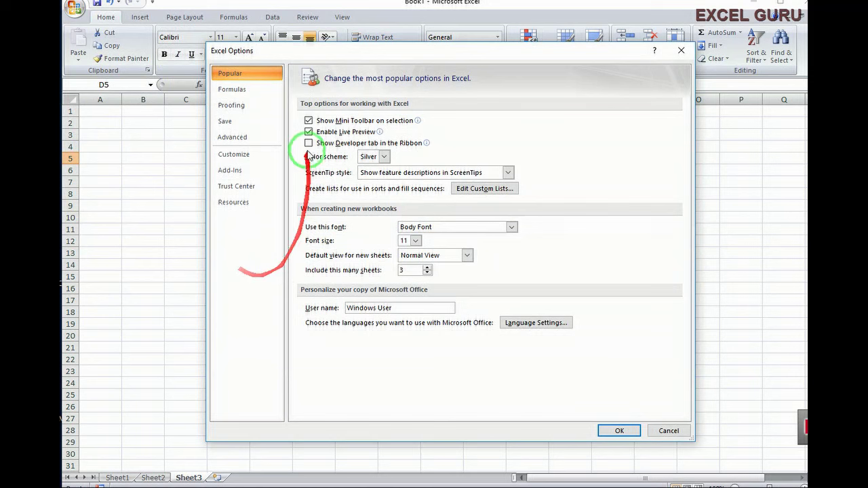
{"action": "left_click", "coordinate": [309, 143]}
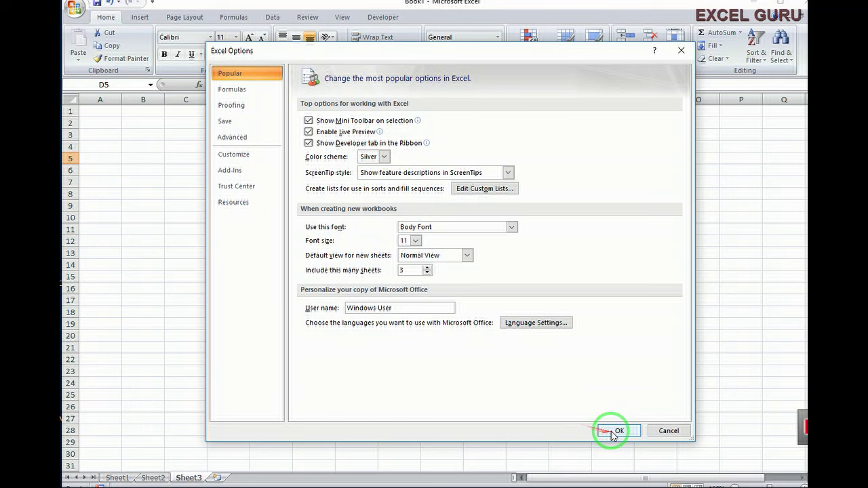
{"action": "left_click", "coordinate": [613, 431]}
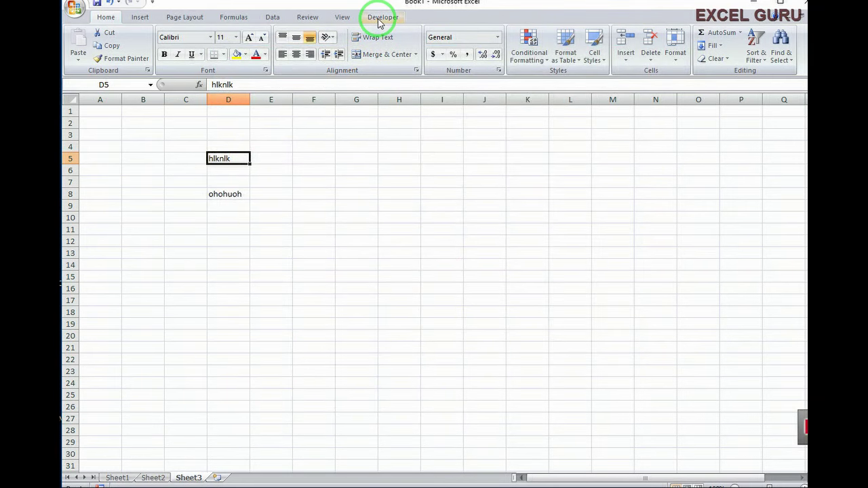
Set the Excel color scheme to Blue in Excel Options
{"action": "left_click", "coordinate": [74, 8]}
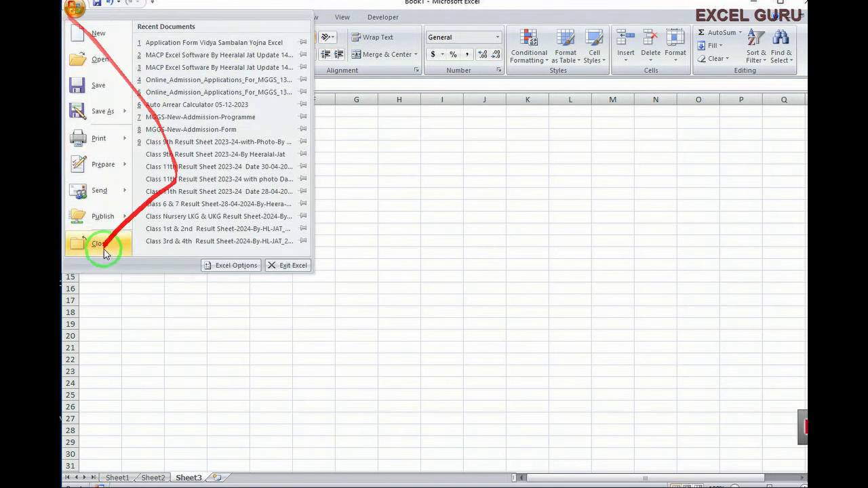
{"action": "left_click", "coordinate": [229, 266]}
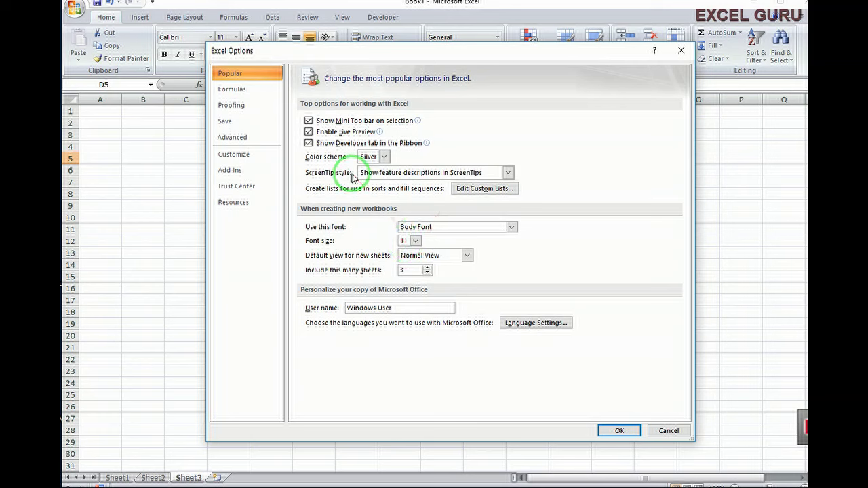
{"action": "left_click", "coordinate": [384, 157]}
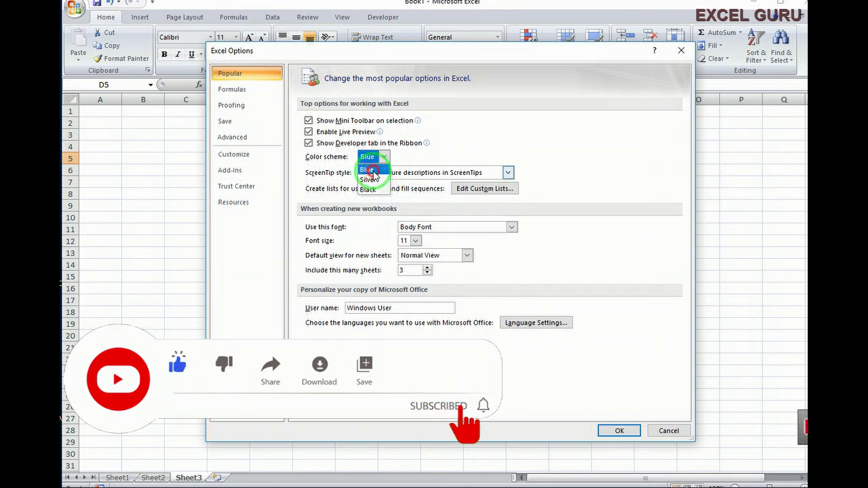
{"action": "left_click", "coordinate": [370, 171]}
{"action": "left_click", "coordinate": [620, 430]}
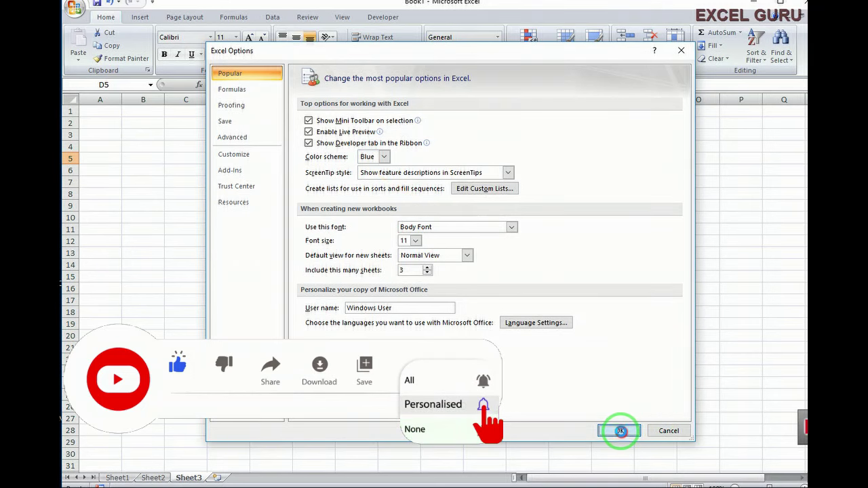
Switch the color scheme to Black
{"action": "left_click", "coordinate": [74, 10]}
{"action": "left_click", "coordinate": [227, 265]}
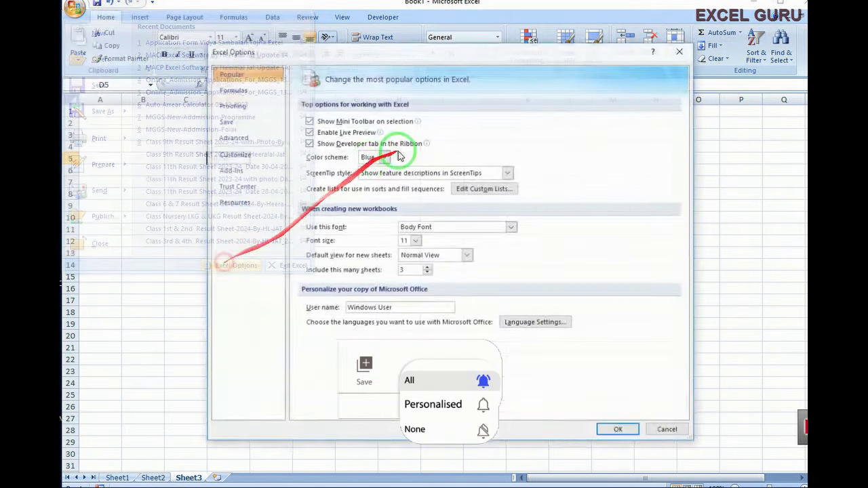
{"action": "left_click", "coordinate": [385, 156]}
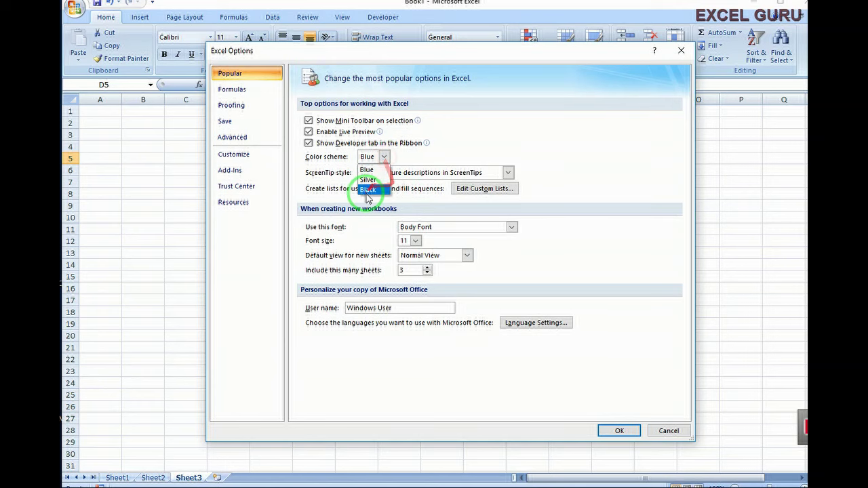
{"action": "left_click", "coordinate": [369, 190]}
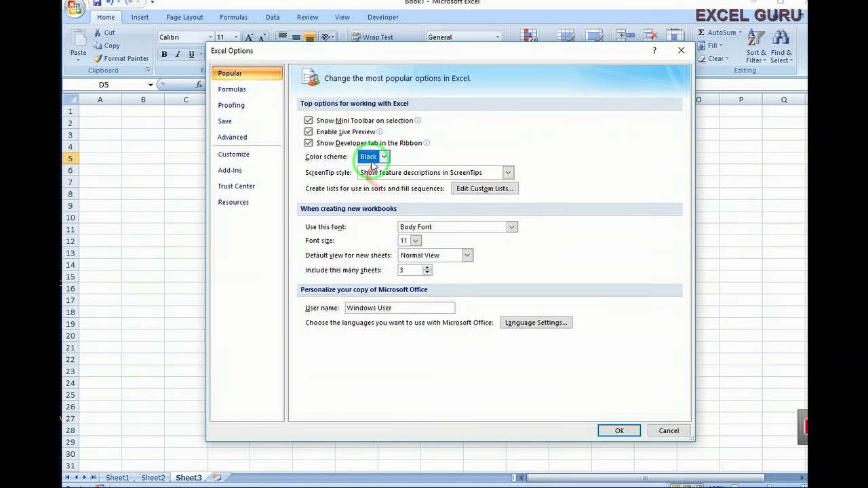
{"action": "left_click", "coordinate": [620, 431]}
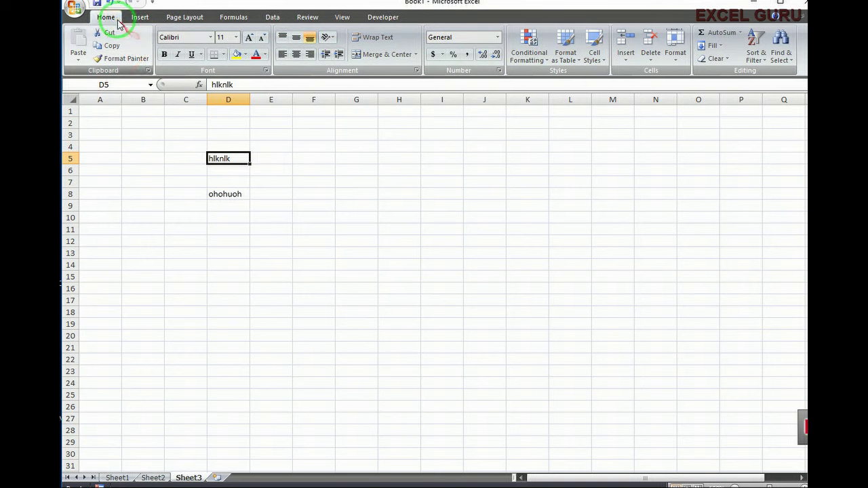
Switch the color scheme to Silver
{"action": "left_click", "coordinate": [75, 8]}
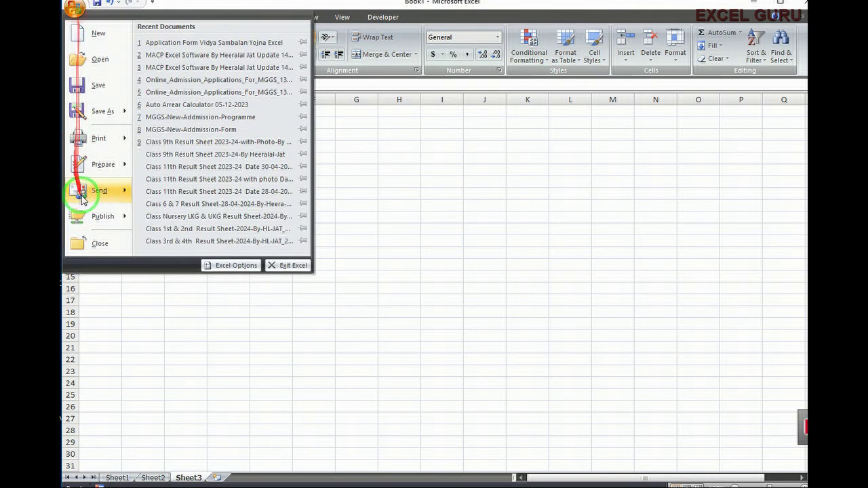
{"action": "left_click", "coordinate": [237, 266]}
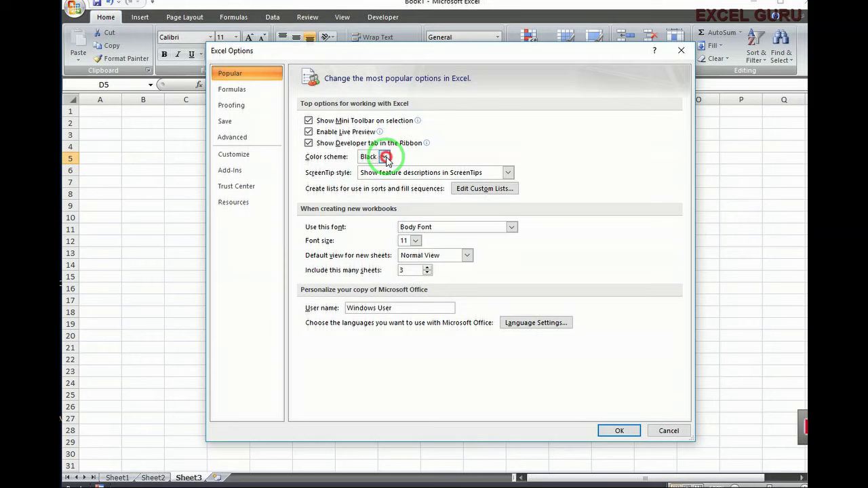
{"action": "left_click", "coordinate": [383, 157]}
{"action": "left_click", "coordinate": [372, 180]}
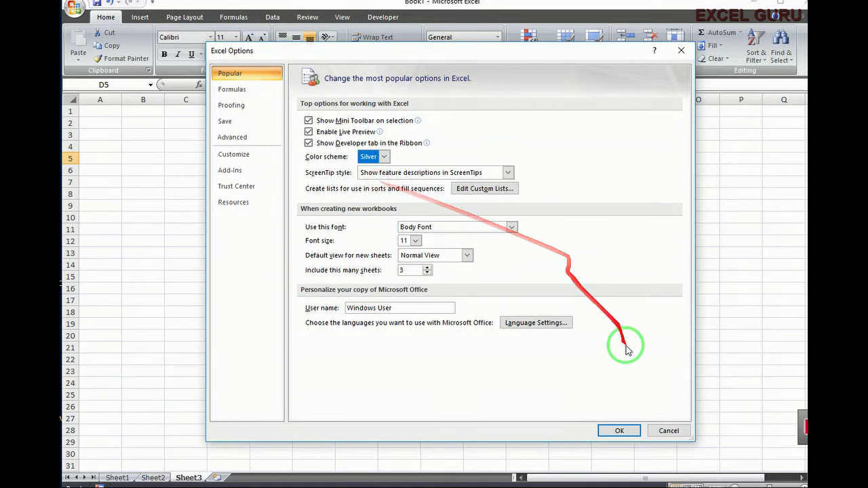
{"action": "left_click", "coordinate": [622, 431]}
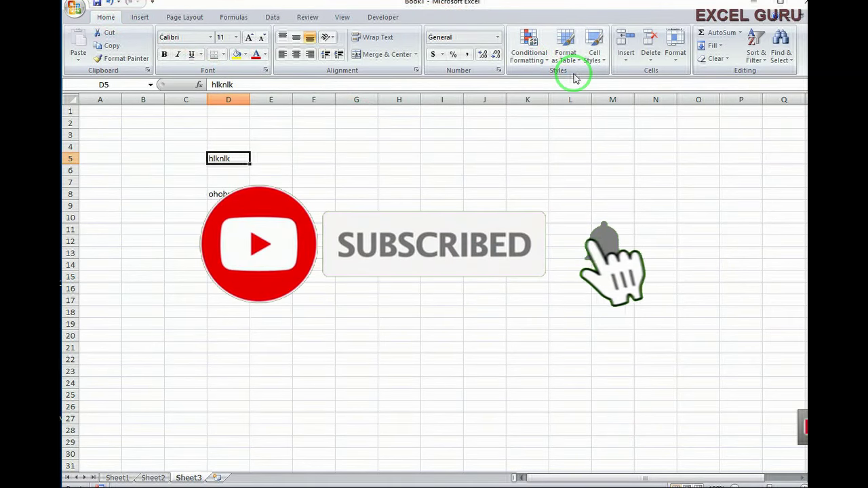
{"action": "left_click", "coordinate": [74, 9]}
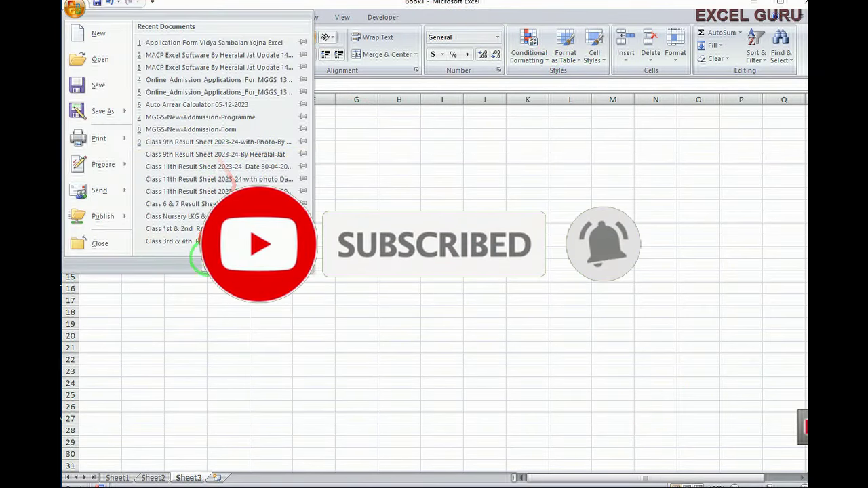
{"action": "left_click", "coordinate": [230, 264]}
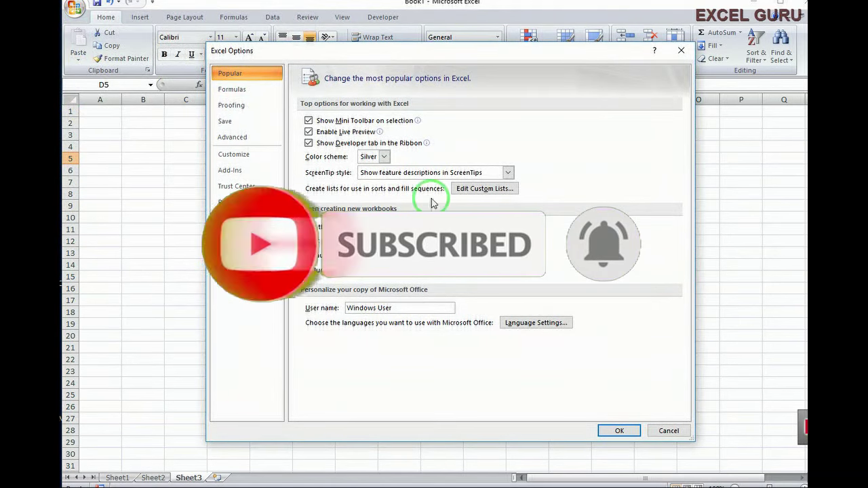
{"action": "left_click", "coordinate": [448, 172]}
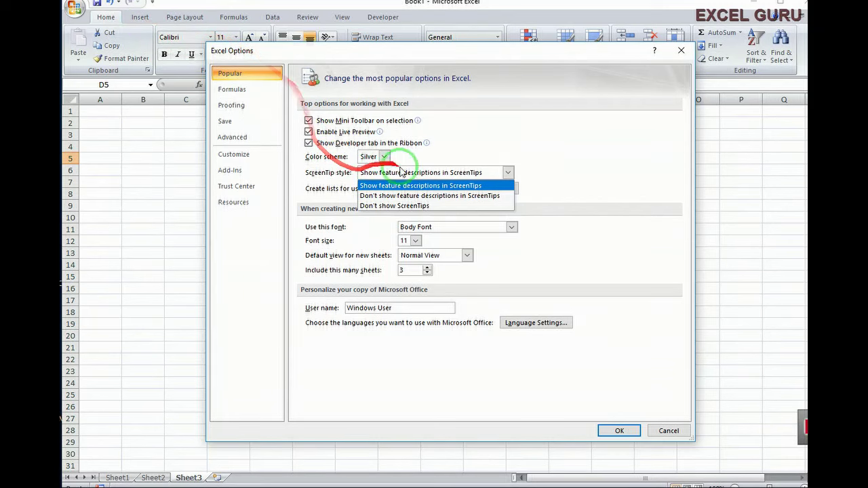
{"action": "left_click", "coordinate": [430, 187]}
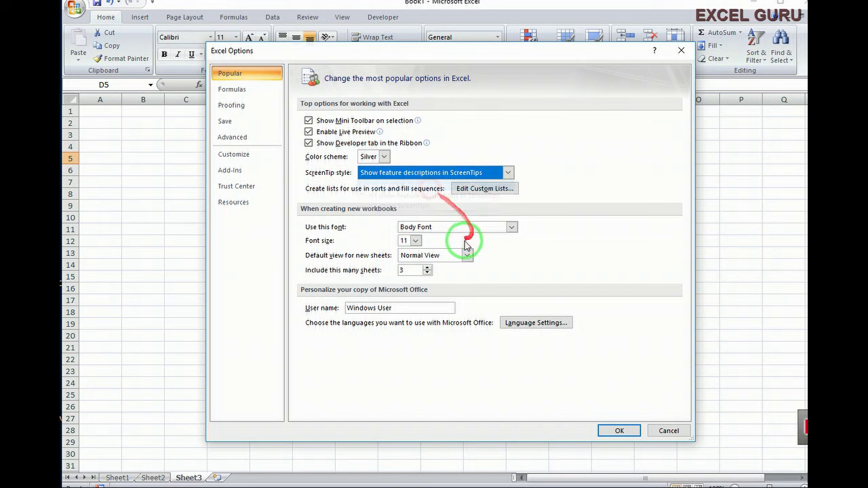
{"action": "left_click", "coordinate": [619, 431]}
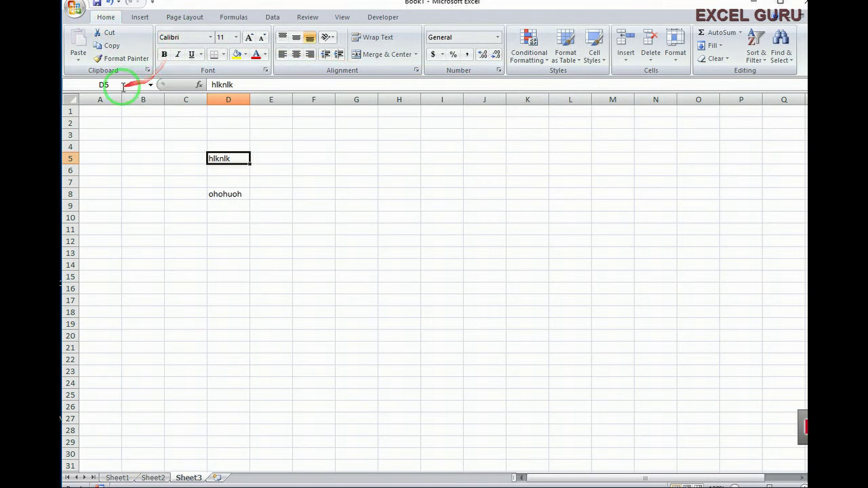
Set ScreenTip style to 'Don't show feature descriptions in ScreenTips' in Excel Options
{"action": "left_click", "coordinate": [75, 10]}
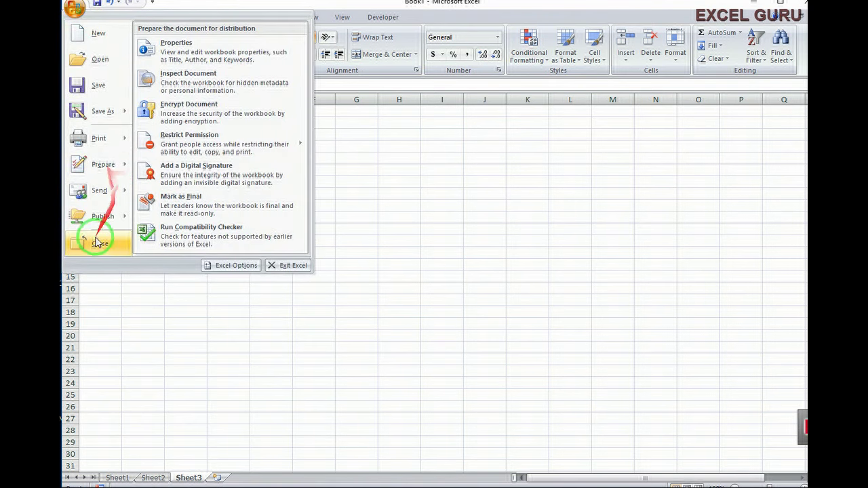
{"action": "left_click", "coordinate": [235, 272]}
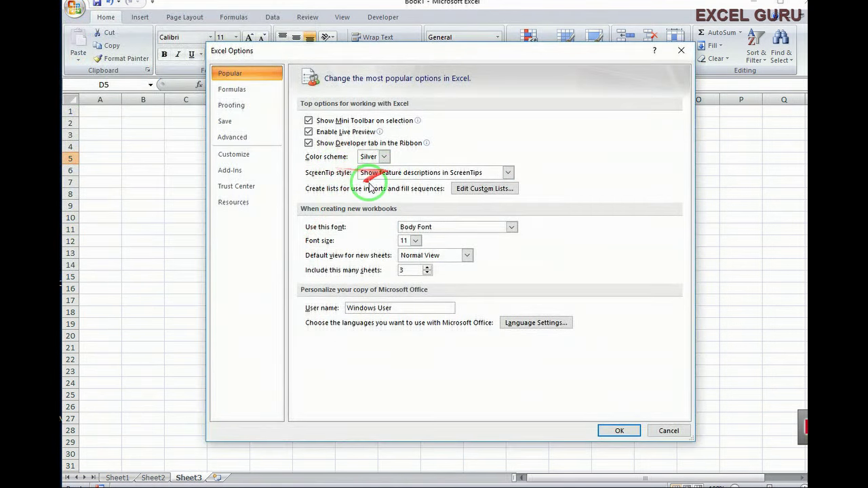
{"action": "left_click", "coordinate": [509, 173]}
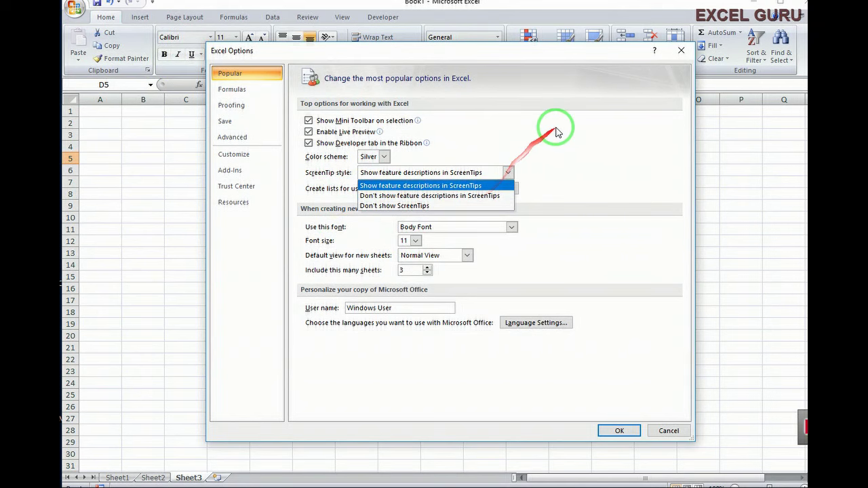
{"action": "left_click", "coordinate": [472, 196]}
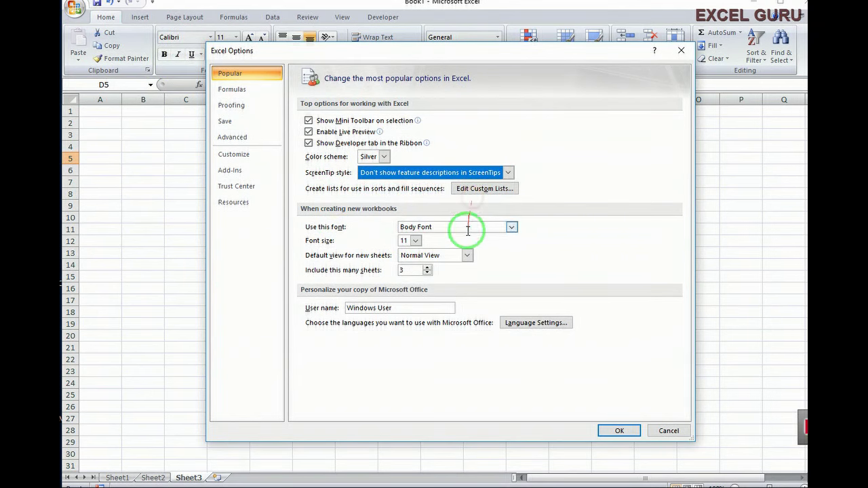
{"action": "left_click", "coordinate": [613, 428]}
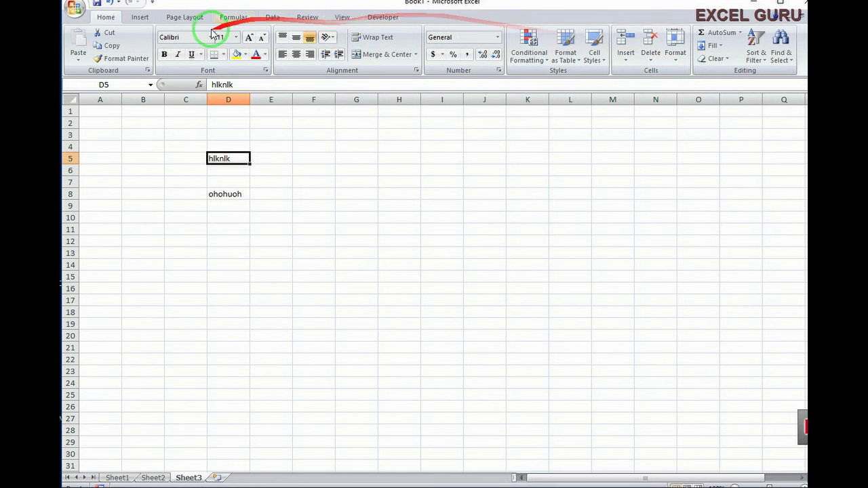
Set ScreenTip style back to 'Show feature descriptions in ScreenTips' in Excel Options
{"action": "left_click", "coordinate": [74, 8]}
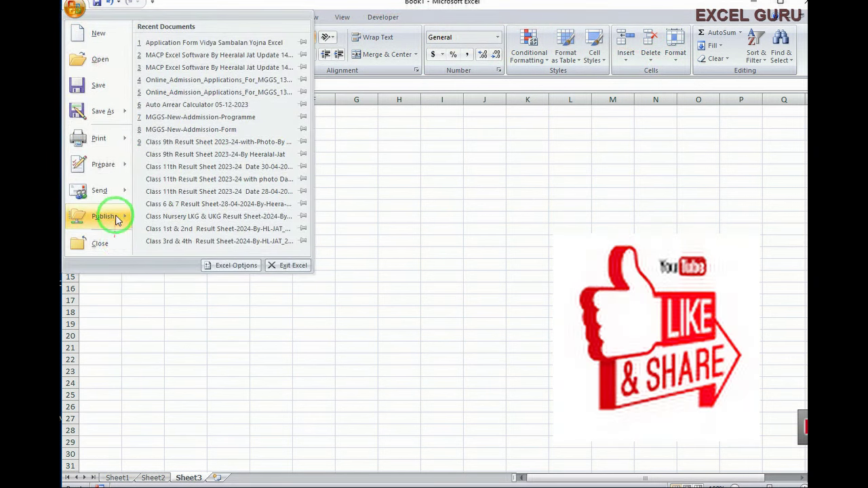
{"action": "left_click", "coordinate": [228, 265]}
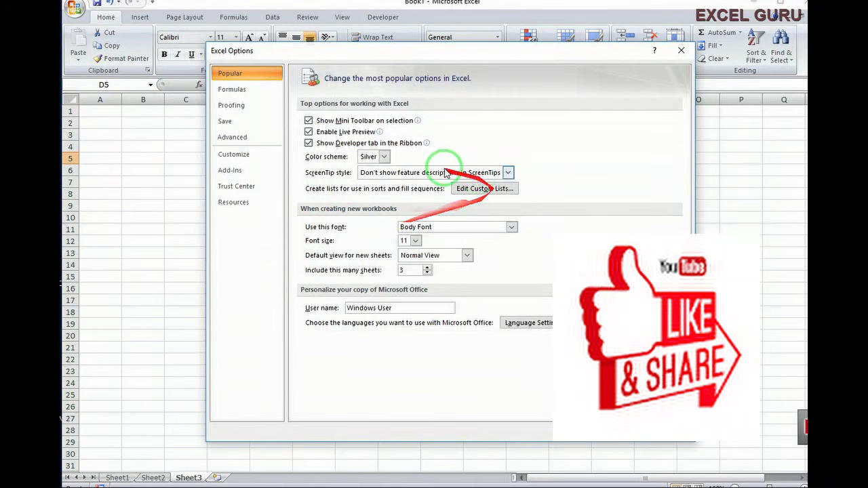
{"action": "left_click", "coordinate": [509, 174]}
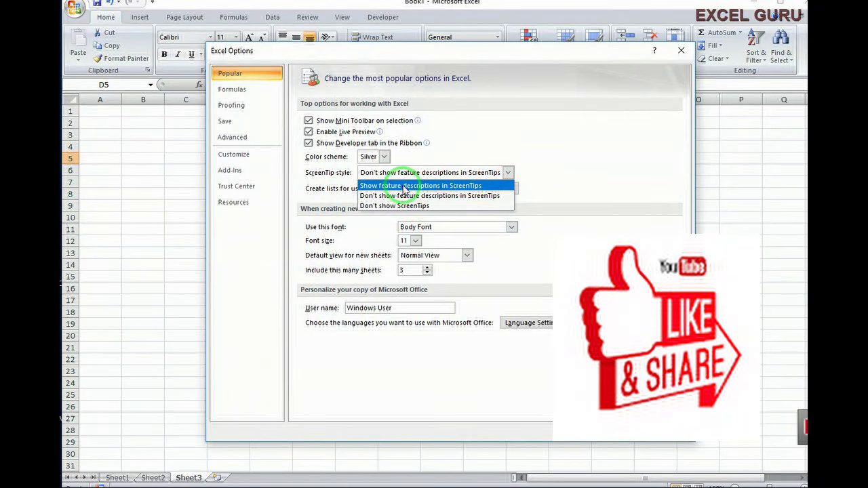
{"action": "left_click", "coordinate": [404, 186]}
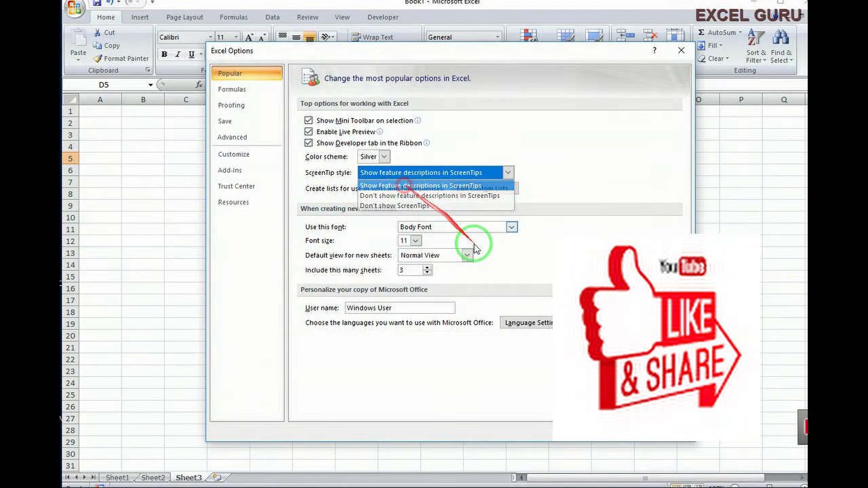
{"action": "left_click", "coordinate": [618, 434]}
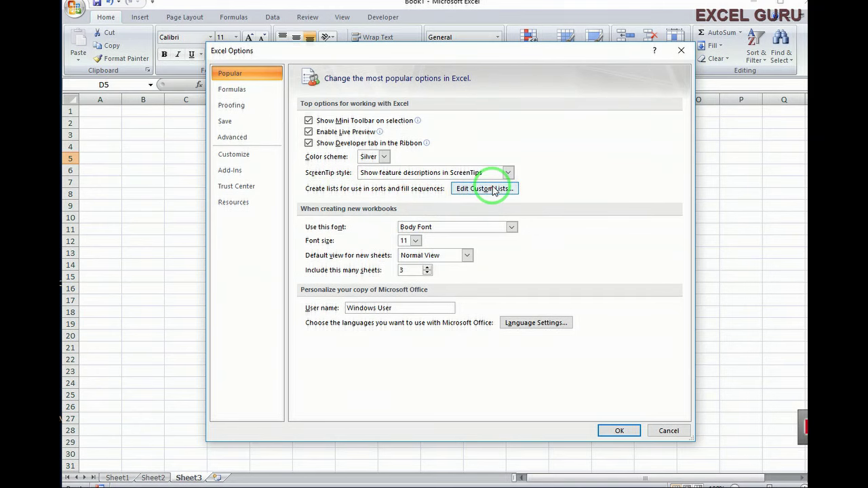
Open Custom Lists, view the Sun–Sat day list entries, and close it with OK
{"action": "left_click", "coordinate": [482, 188]}
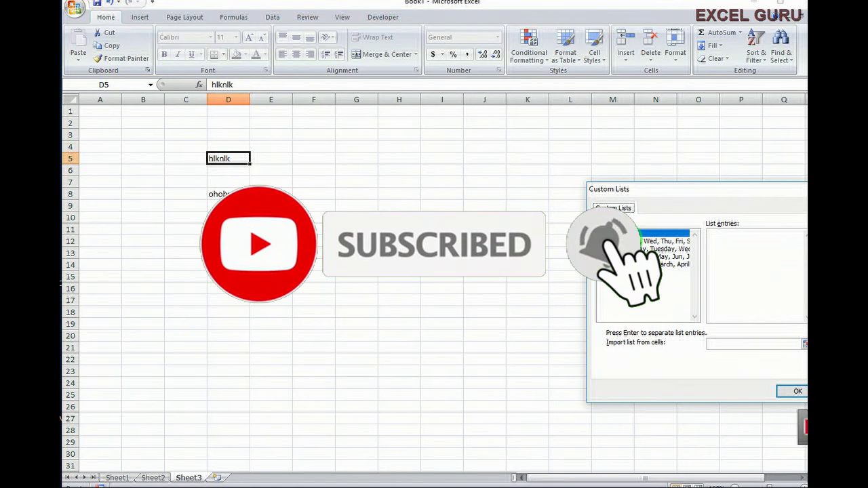
{"action": "left_click", "coordinate": [624, 242]}
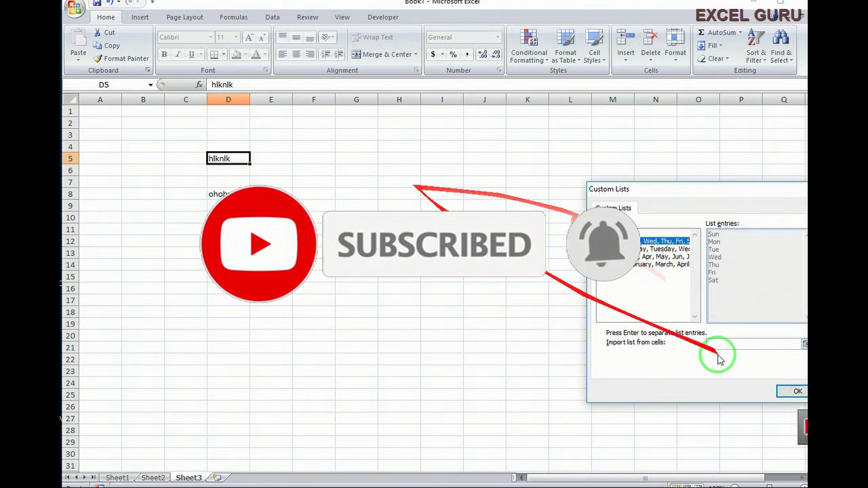
{"action": "left_click", "coordinate": [795, 391]}
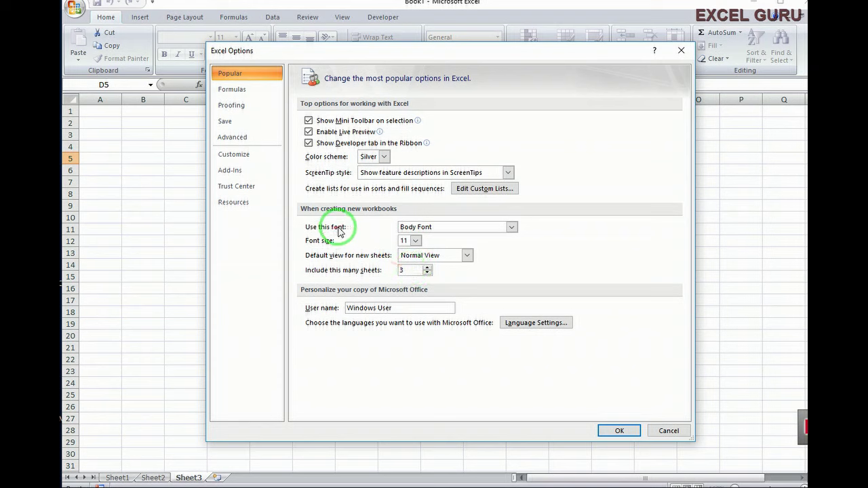
{"action": "left_click", "coordinate": [345, 246]}
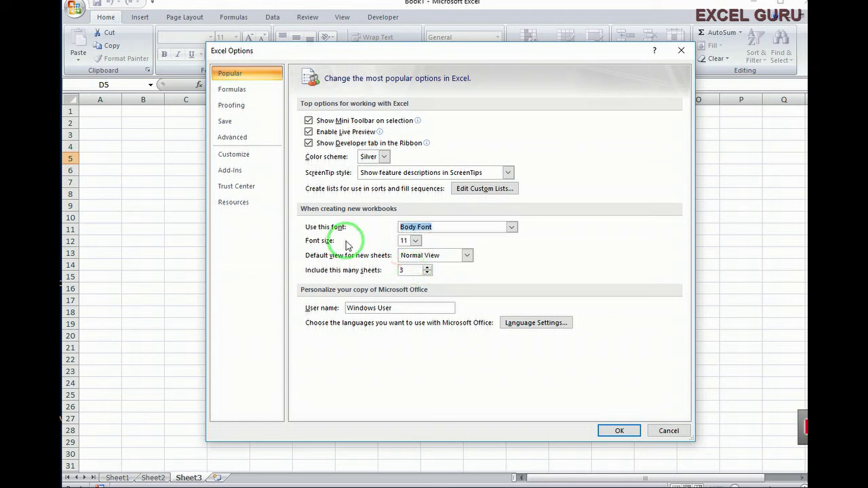
{"action": "left_click", "coordinate": [511, 227]}
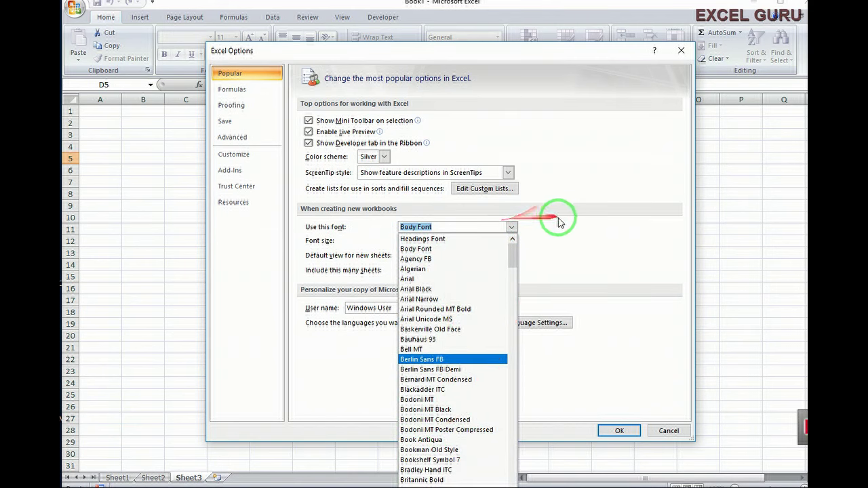
{"action": "left_click", "coordinate": [511, 229]}
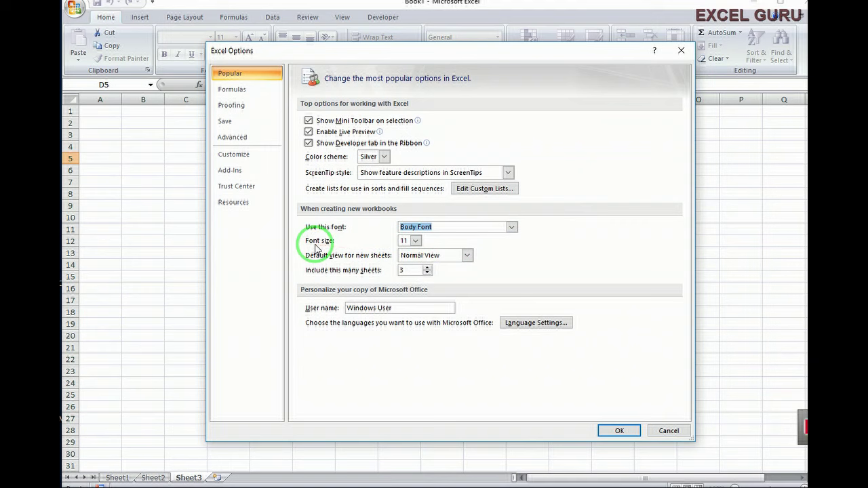
{"action": "left_click", "coordinate": [415, 241]}
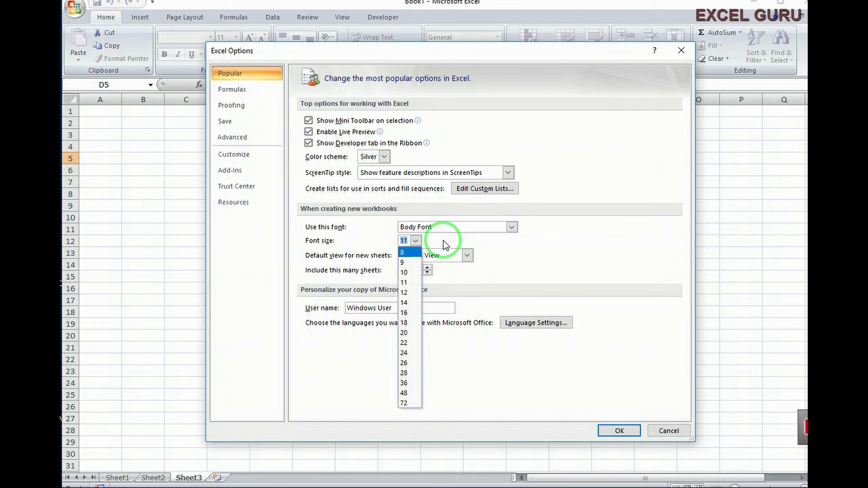
{"action": "left_click", "coordinate": [544, 252]}
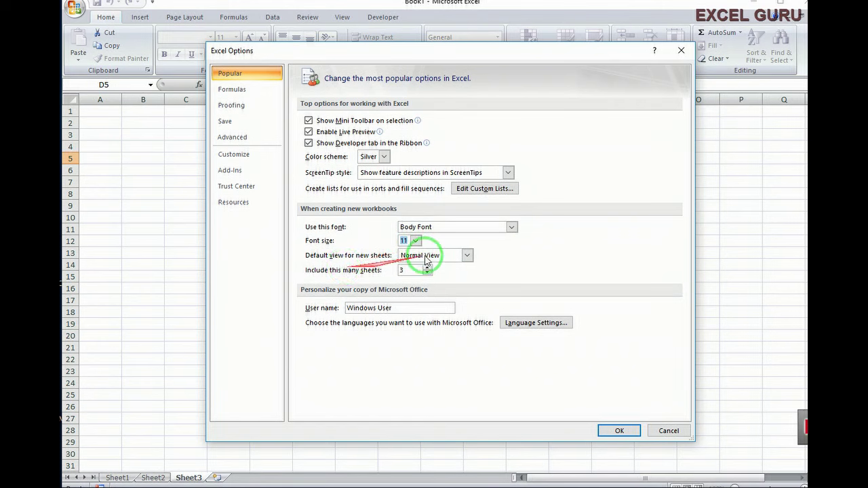
Keep Normal View as the default view and set new workbooks to include 1 sheet
{"action": "left_click", "coordinate": [466, 255]}
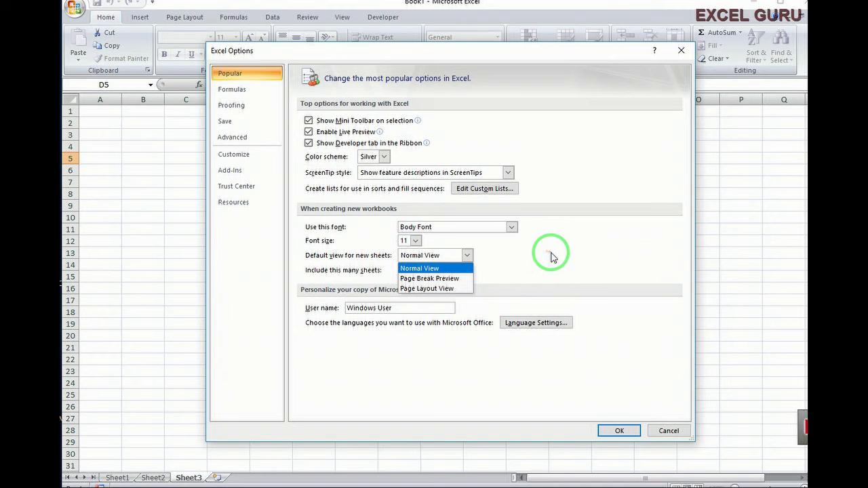
{"action": "left_click", "coordinate": [552, 252]}
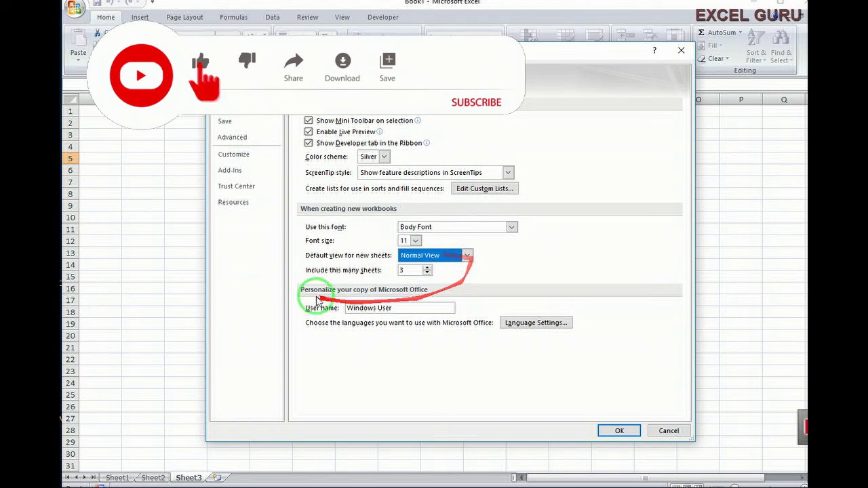
{"action": "double_click", "coordinate": [427, 272]}
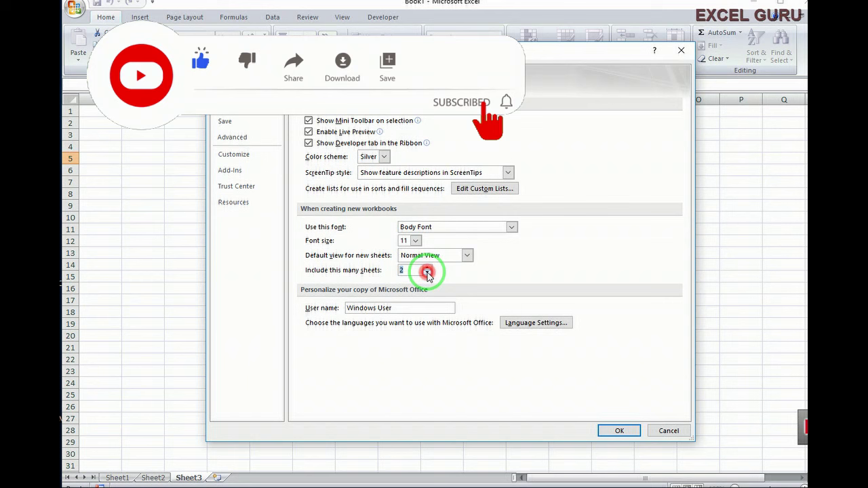
{"action": "left_click", "coordinate": [619, 430]}
{"action": "left_click", "coordinate": [265, 374]}
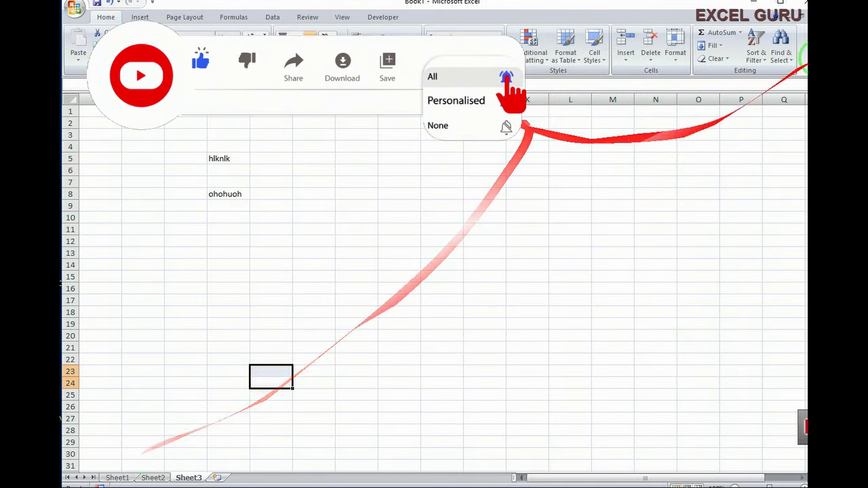
Close Book1 without saving, then set new workbooks back to 3 sheets in Excel Options
{"action": "left_click", "coordinate": [801, 5]}
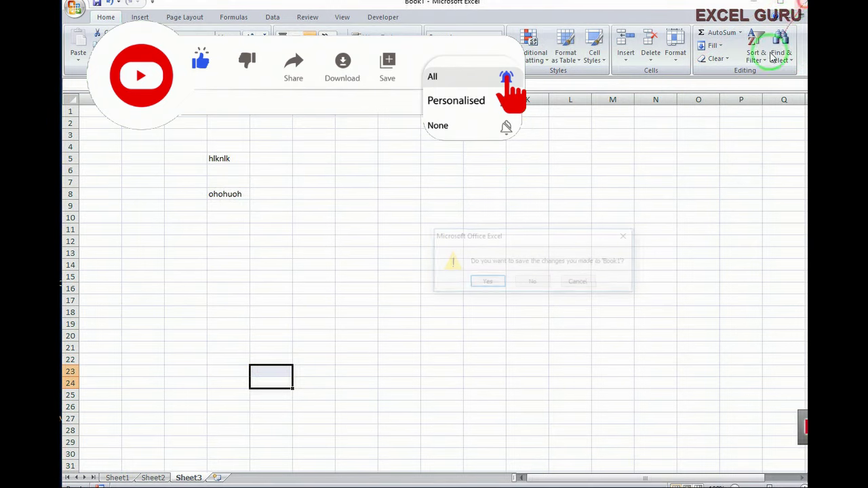
{"action": "left_click", "coordinate": [533, 283]}
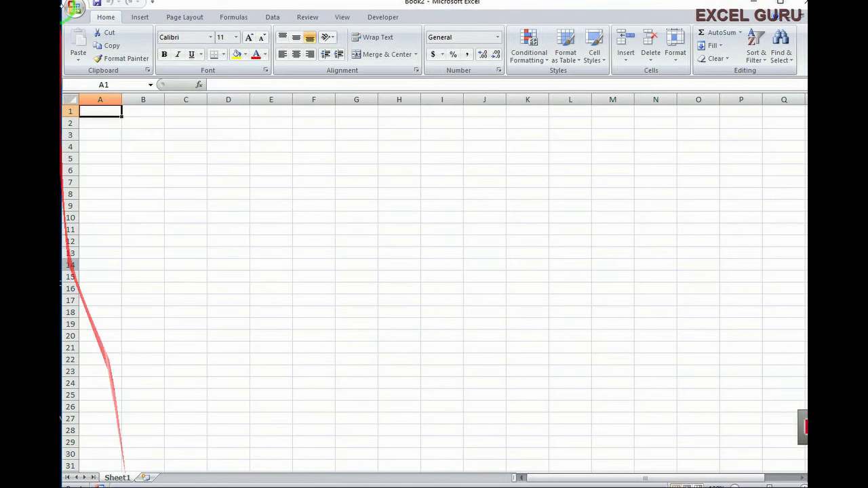
{"action": "left_click", "coordinate": [74, 8]}
{"action": "left_click", "coordinate": [233, 265]}
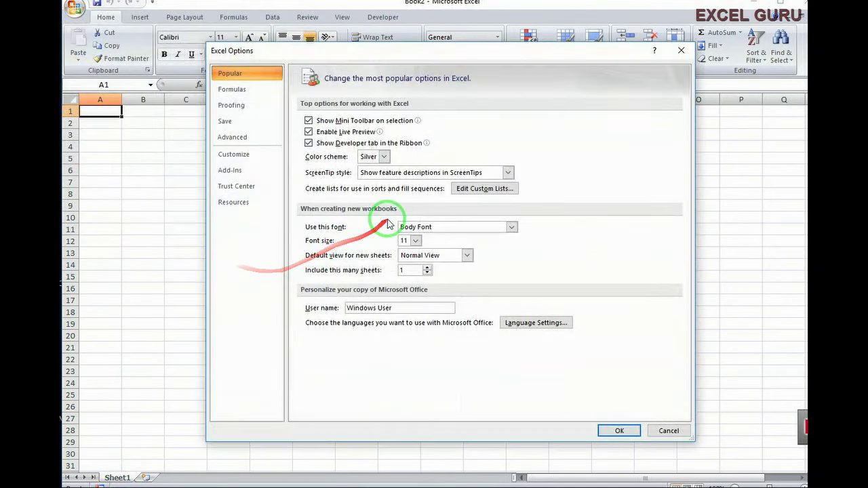
{"action": "left_click", "coordinate": [427, 267]}
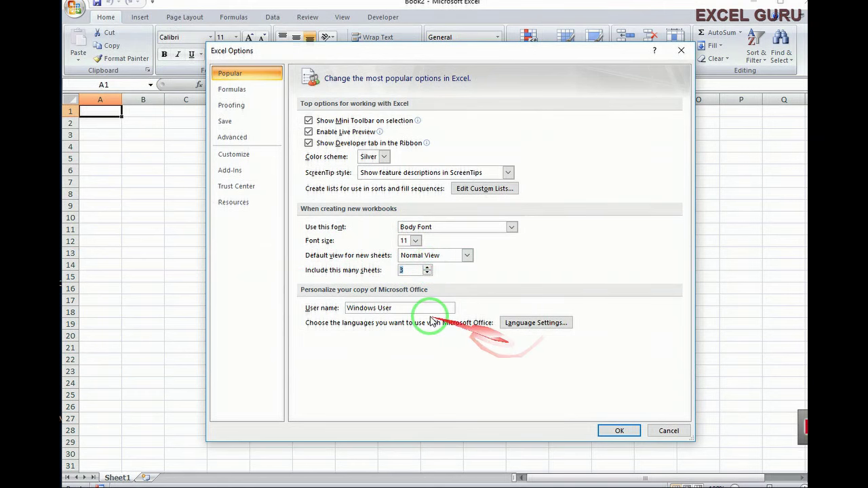
{"action": "left_click", "coordinate": [619, 429]}
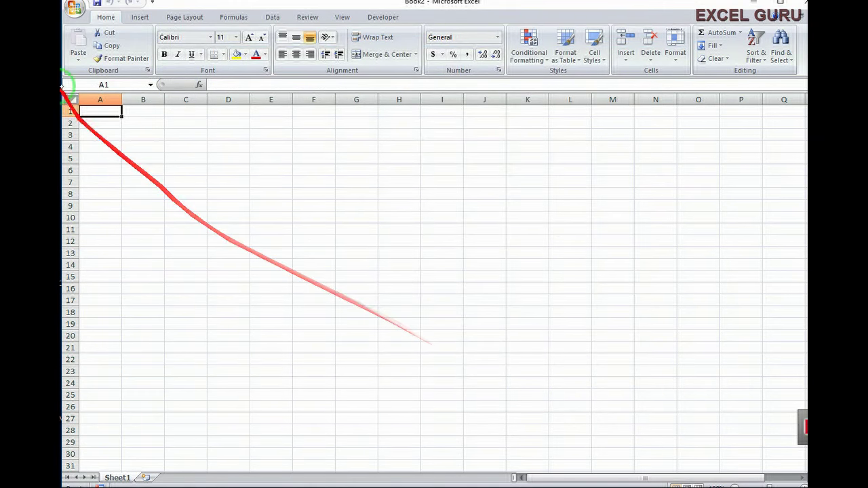
Reopen Excel Options on the Popular page and click into the User name box
{"action": "left_click", "coordinate": [74, 8]}
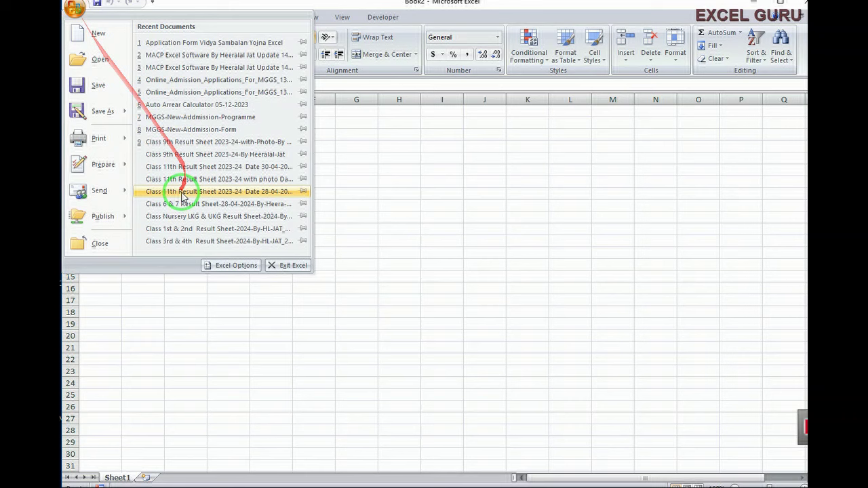
{"action": "left_click", "coordinate": [233, 263]}
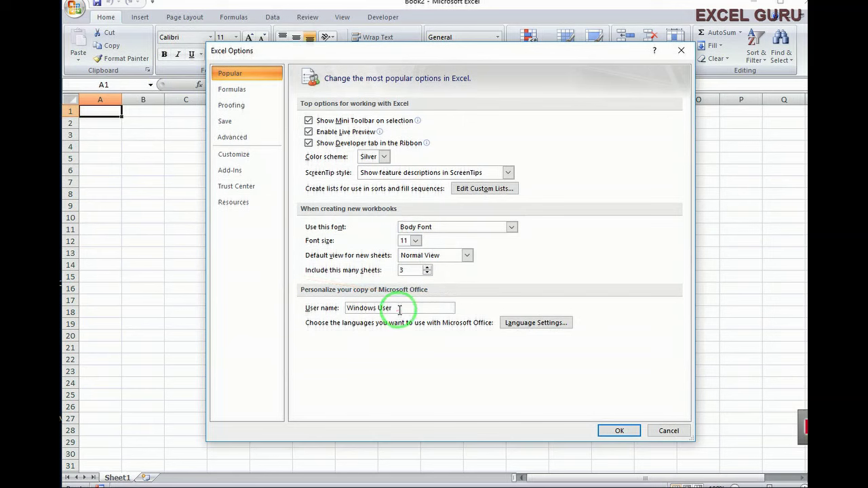
{"action": "left_click", "coordinate": [406, 309]}
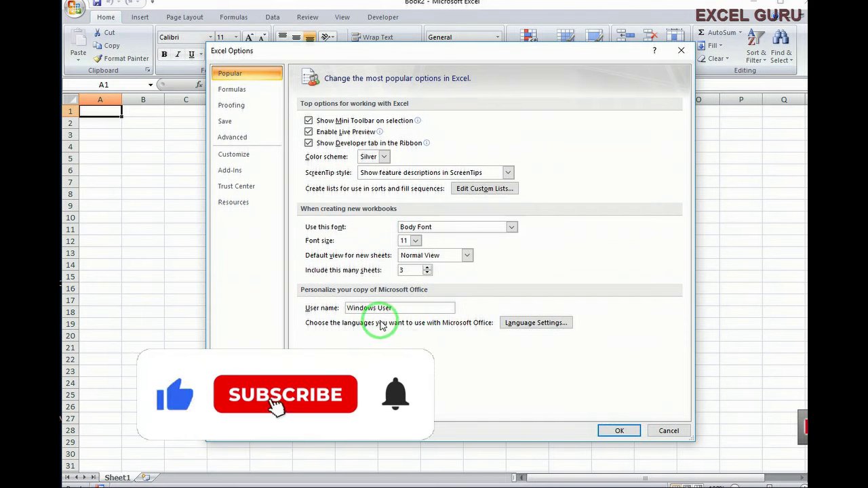
{"action": "left_click", "coordinate": [543, 327]}
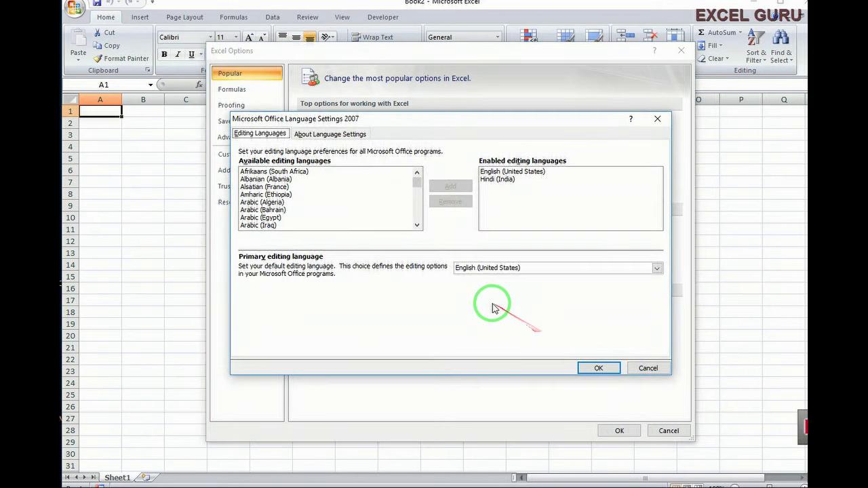
{"action": "scroll", "coordinate": [326, 166], "scroll_direction": "down", "scroll_amount": 1}
{"action": "mouse_move", "coordinate": [416, 183]}
{"action": "left_mouse_down"}
{"action": "mouse_move", "coordinate": [422, 211]}
{"action": "mouse_move", "coordinate": [420, 175]}
{"action": "left_mouse_up"}
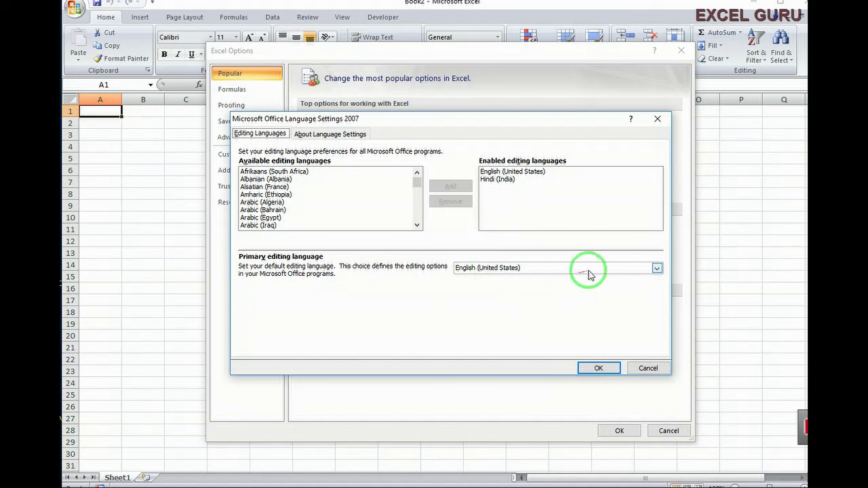
{"action": "left_click", "coordinate": [597, 369]}
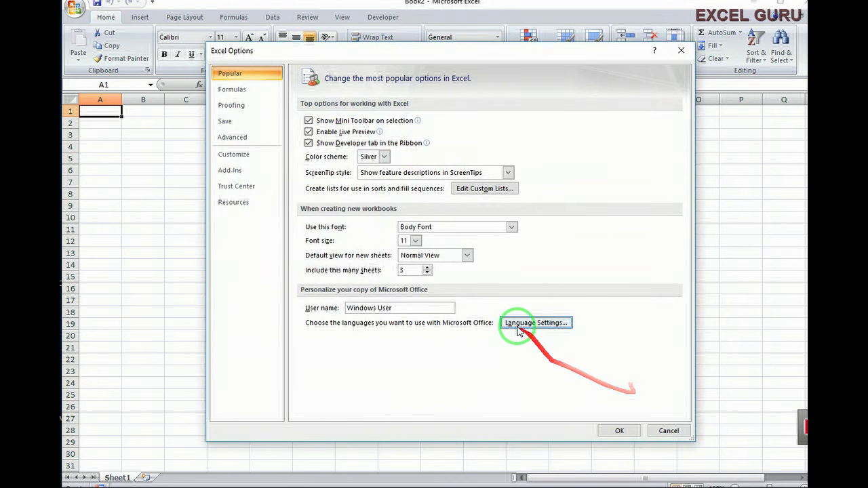